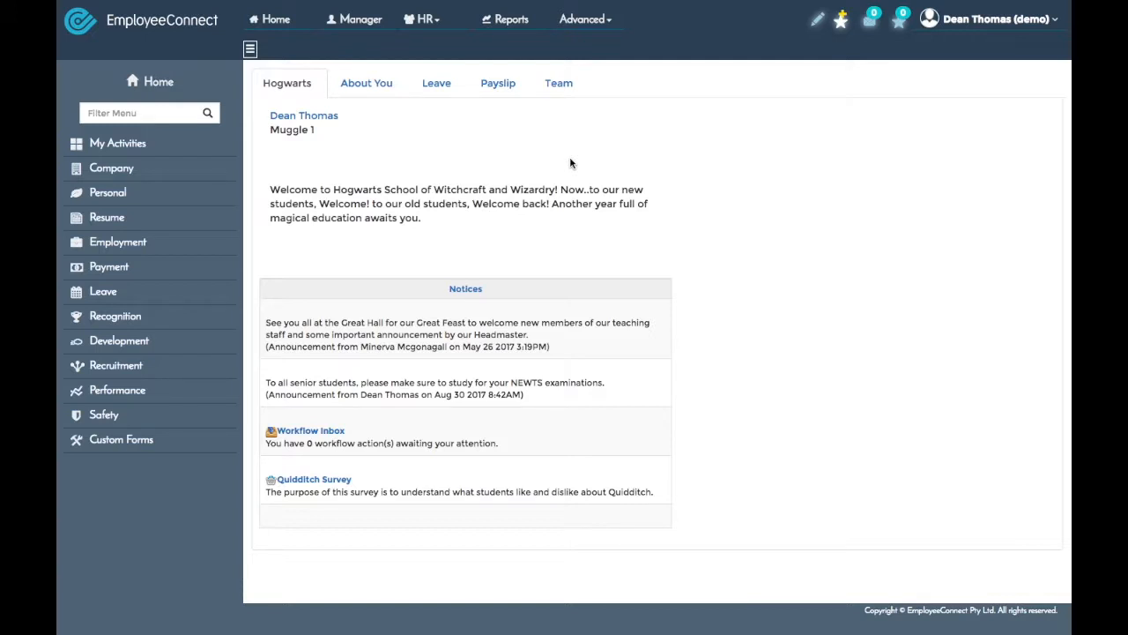
- Open the Quidditch Survey's details for editing in the Survey Builder of the Communication module
click(582, 24)
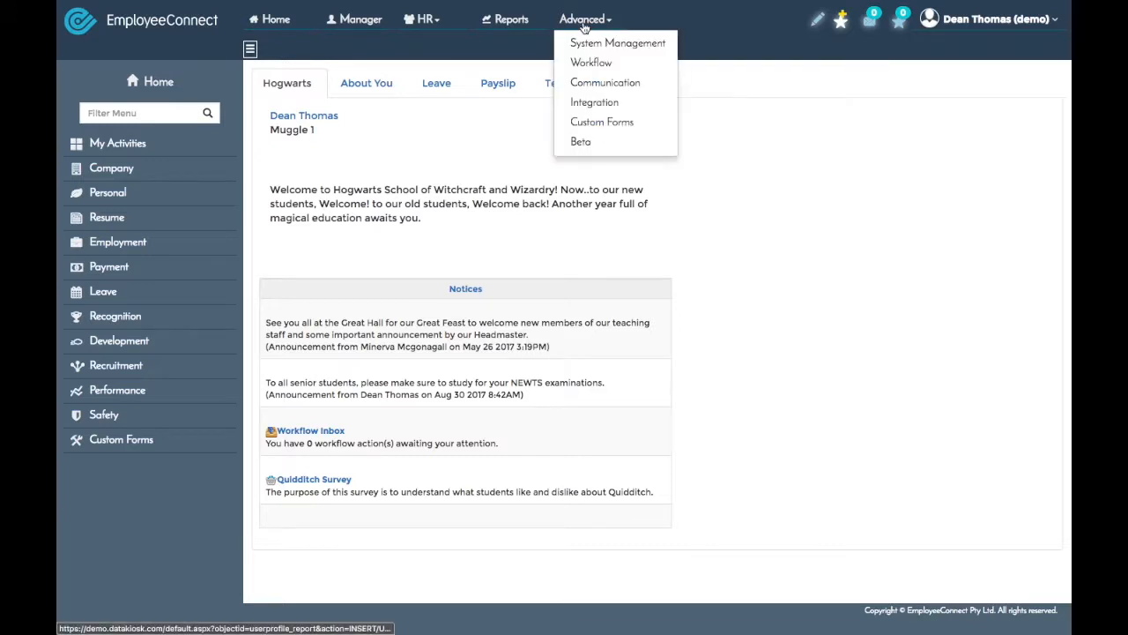
click(585, 88)
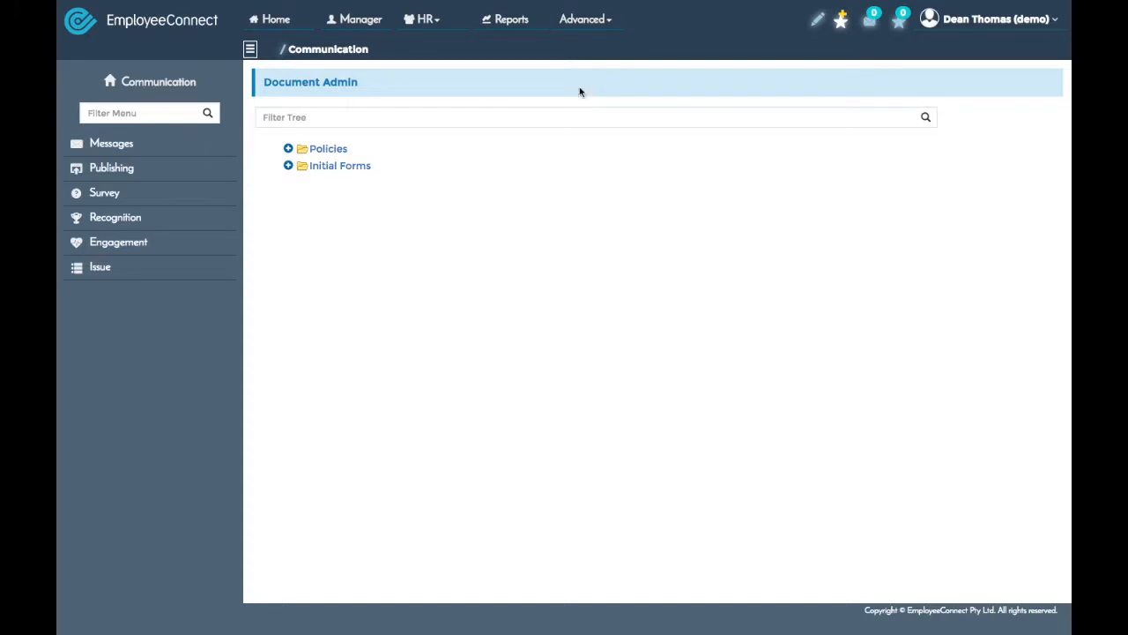
click(107, 194)
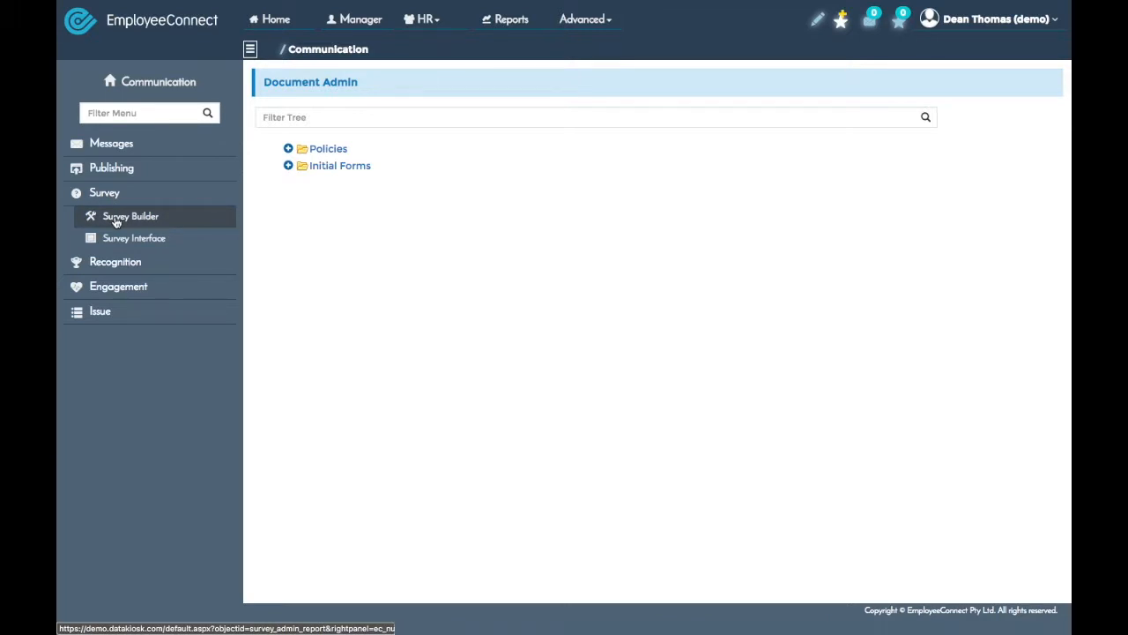
click(115, 220)
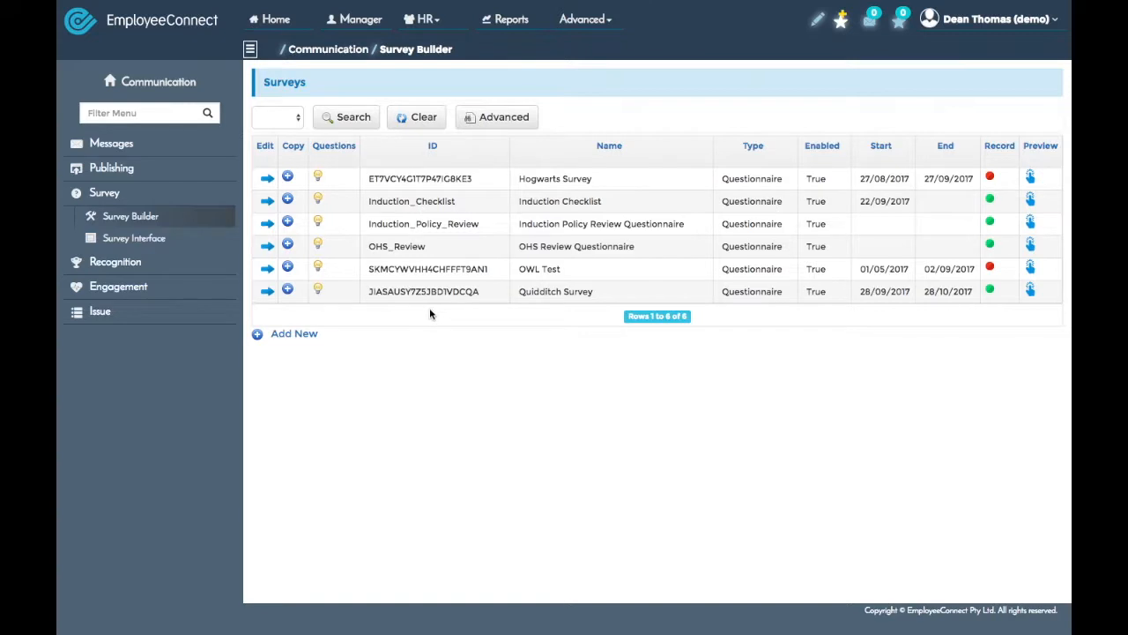
click(267, 293)
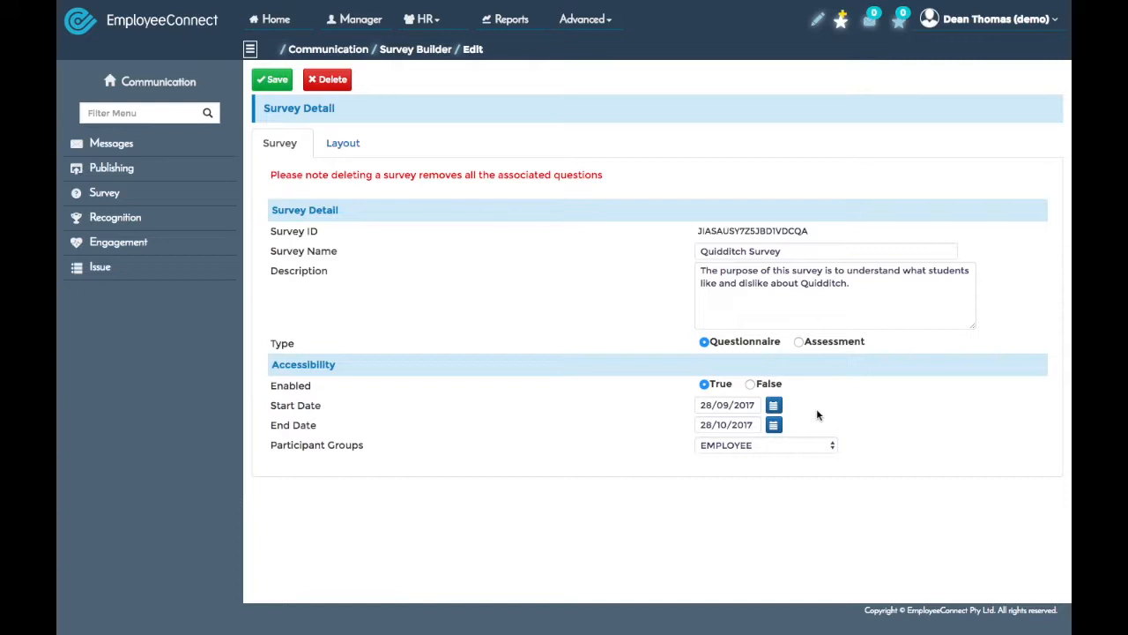
- Look through the participant groups available for the survey, keeping EMPLOYEE selected
click(782, 445)
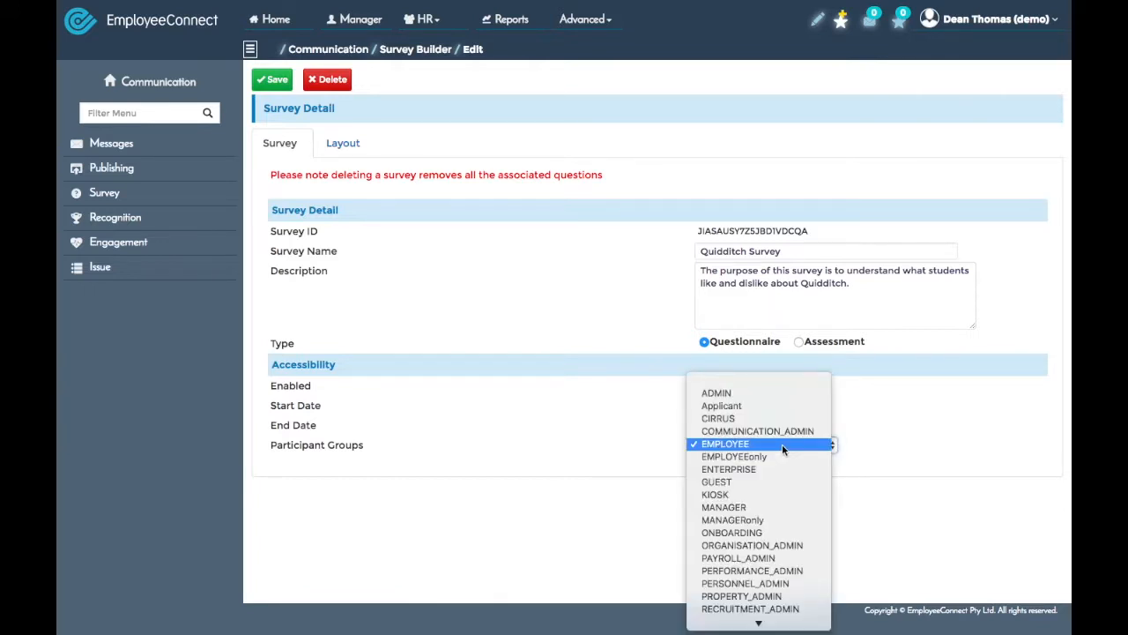
scroll(782, 443, down, 3)
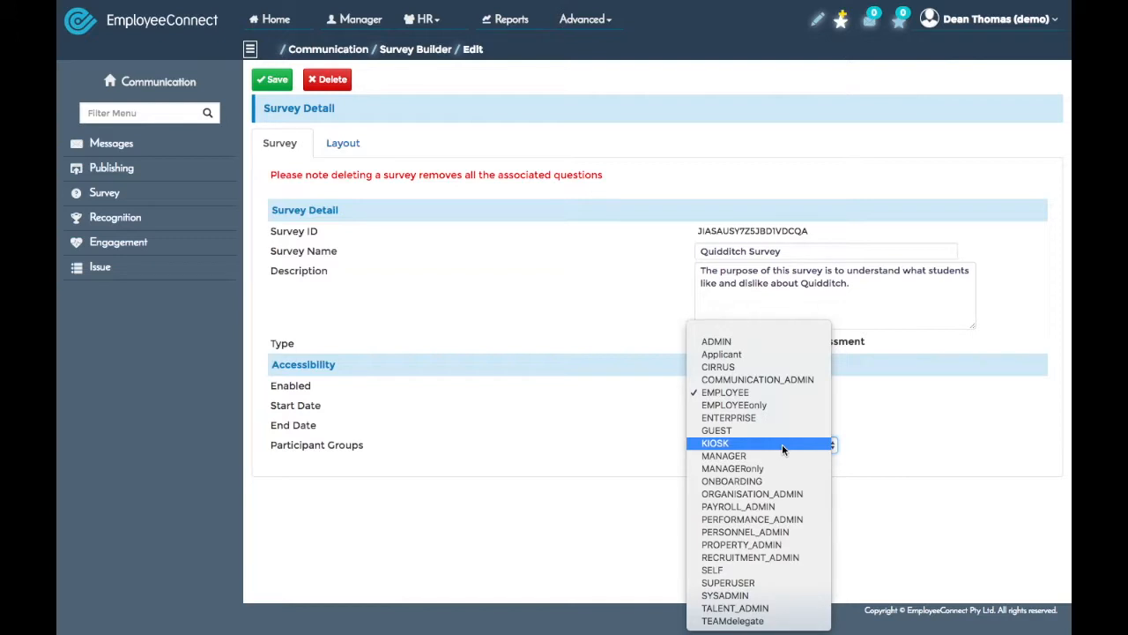
click(773, 391)
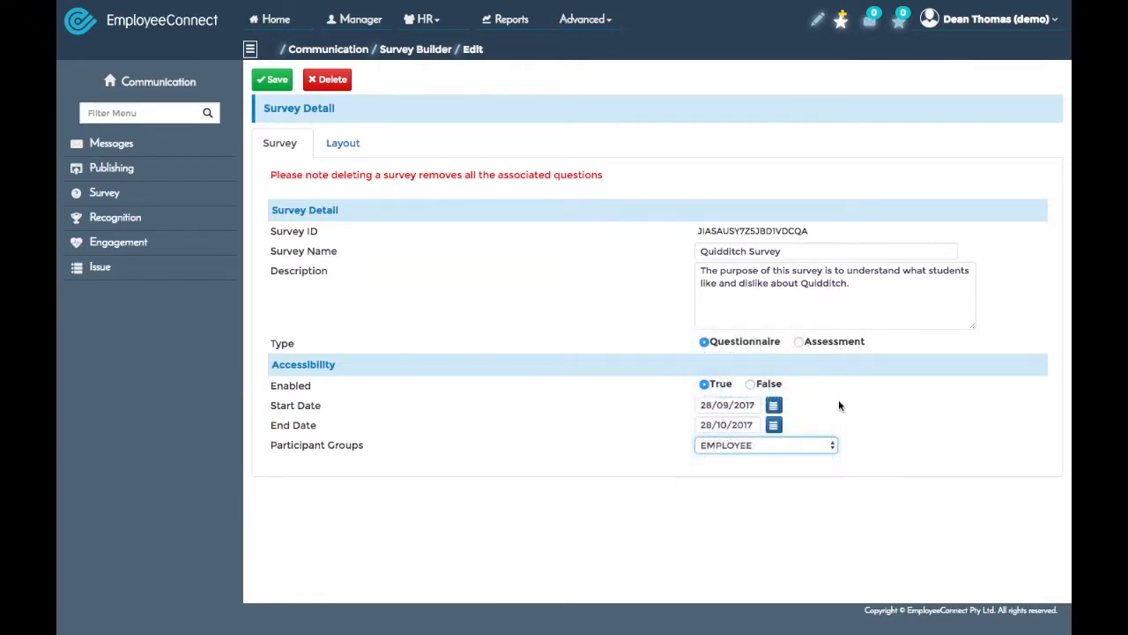
click(910, 435)
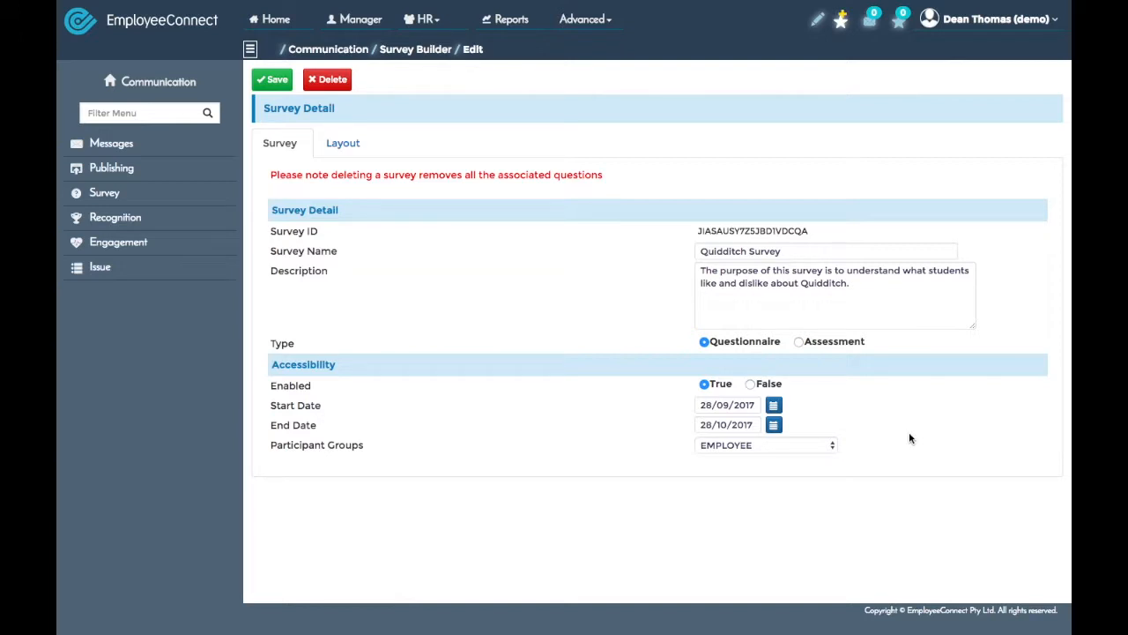
- Switch the survey's participant group to EMPLOYEEonly and back to EMPLOYEE
click(790, 450)
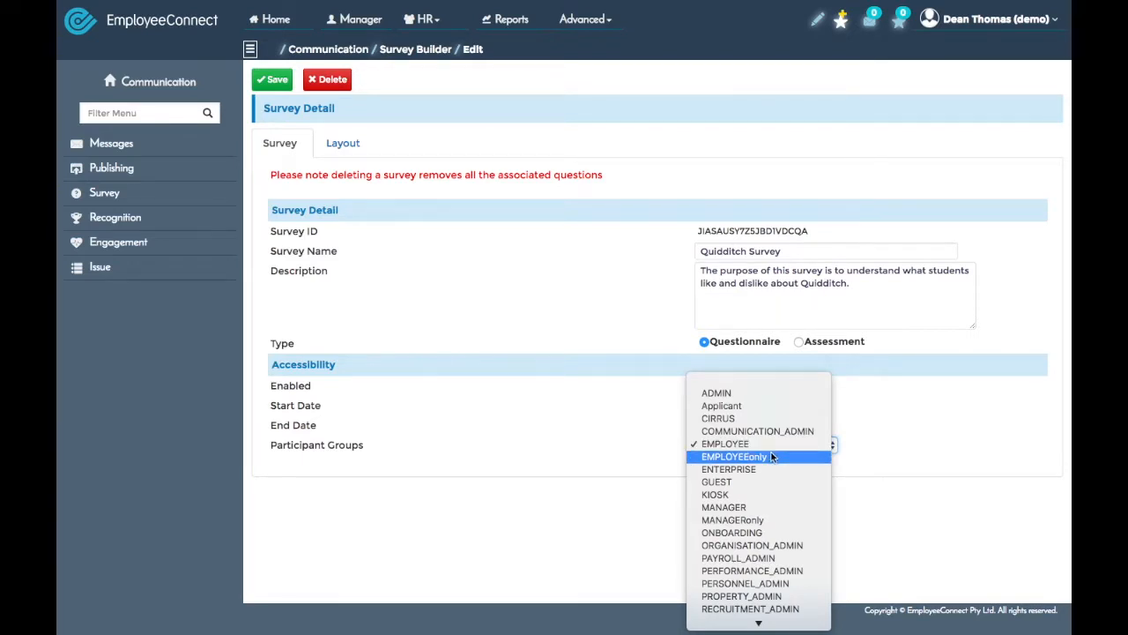
click(766, 456)
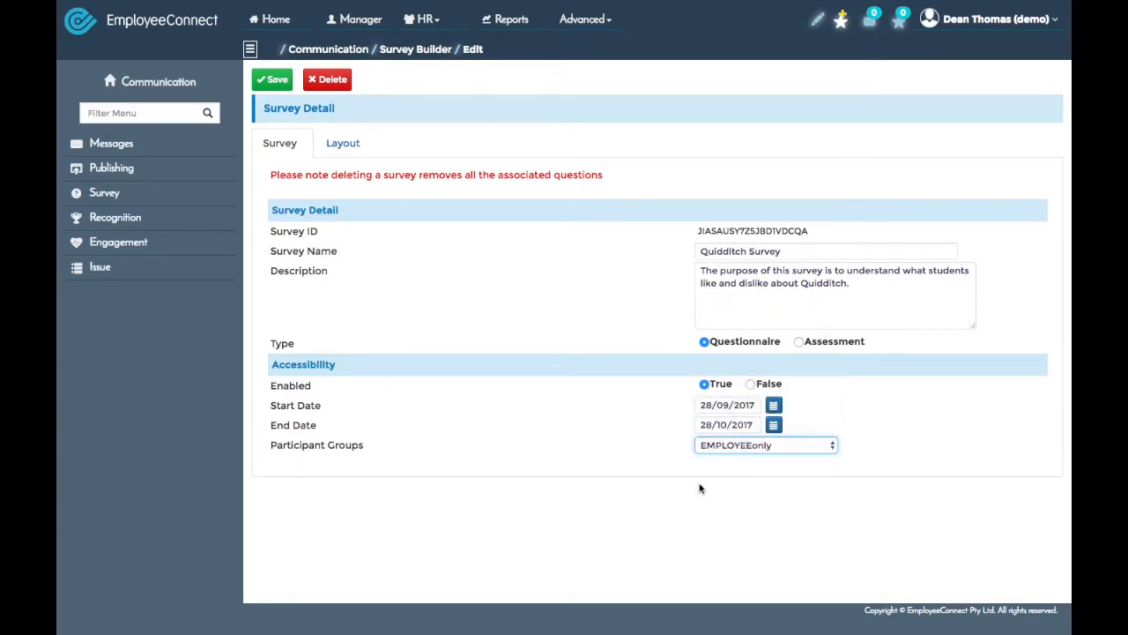
click(819, 443)
click(781, 429)
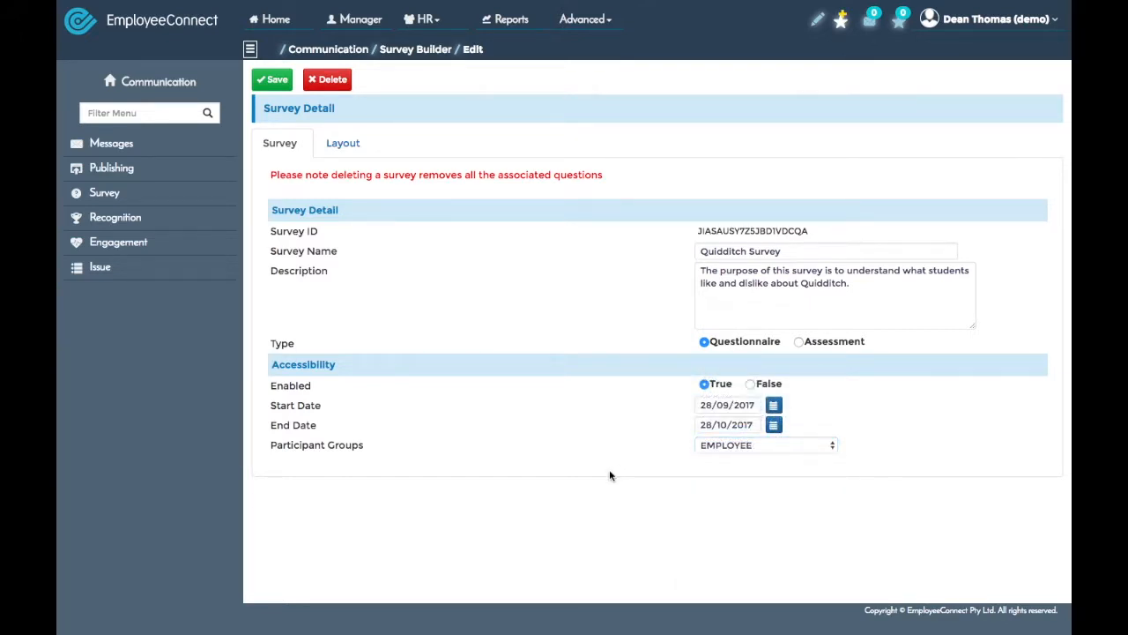
- Review the survey's form layout settings, including assessment pass points, size, header and footer
click(344, 147)
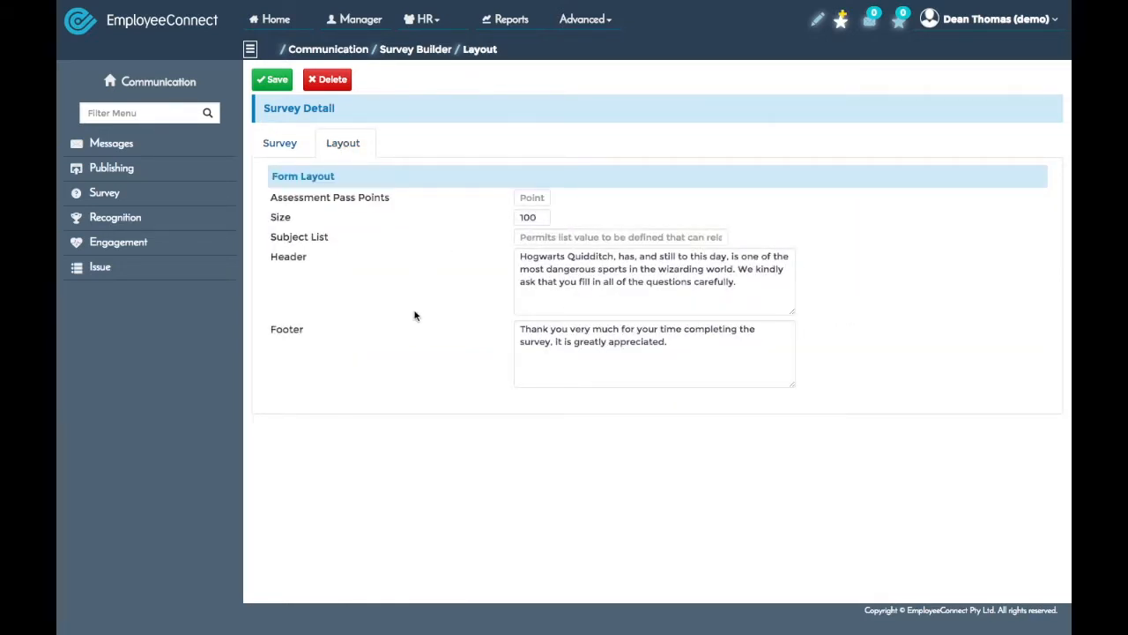
click(534, 195)
click(541, 219)
click(461, 287)
- Save the survey from its main details page and return to the survey list
click(281, 147)
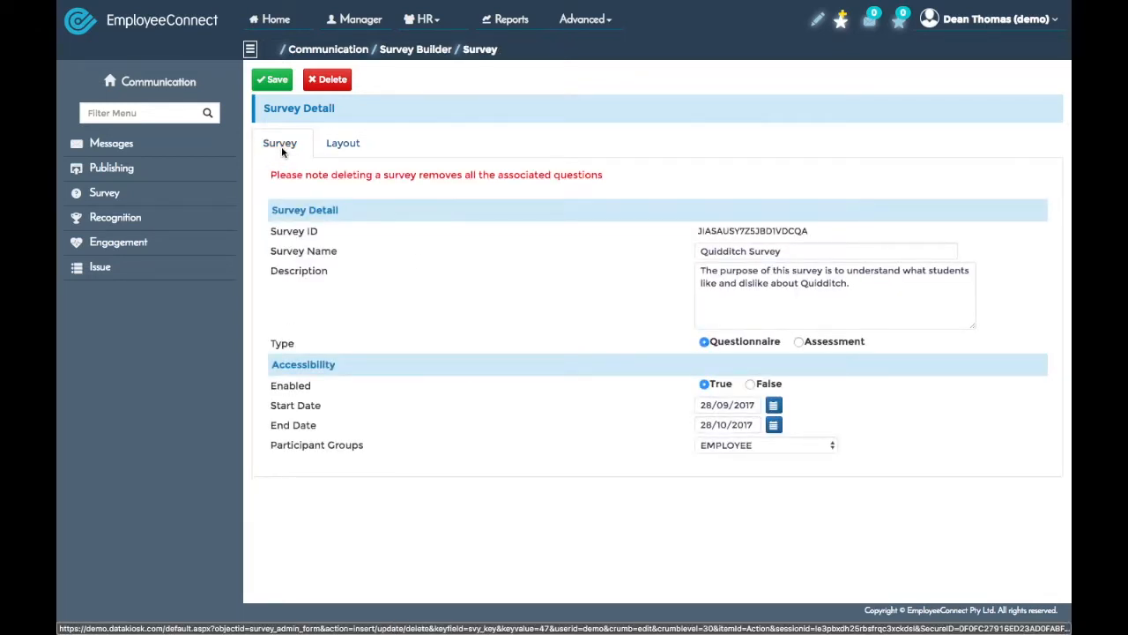
click(276, 80)
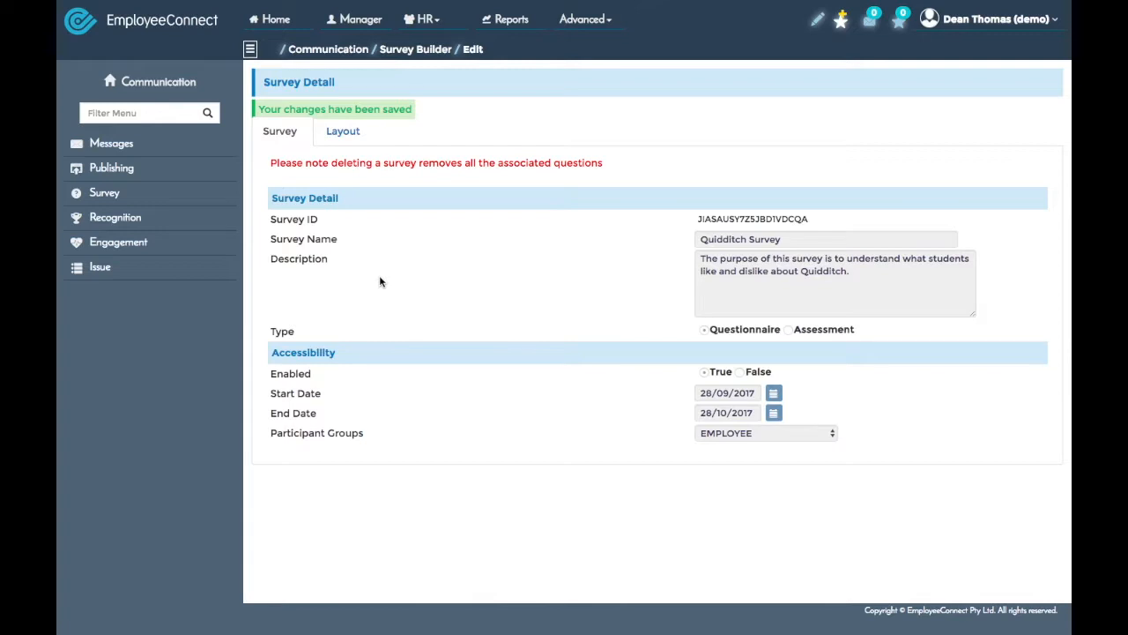
click(411, 51)
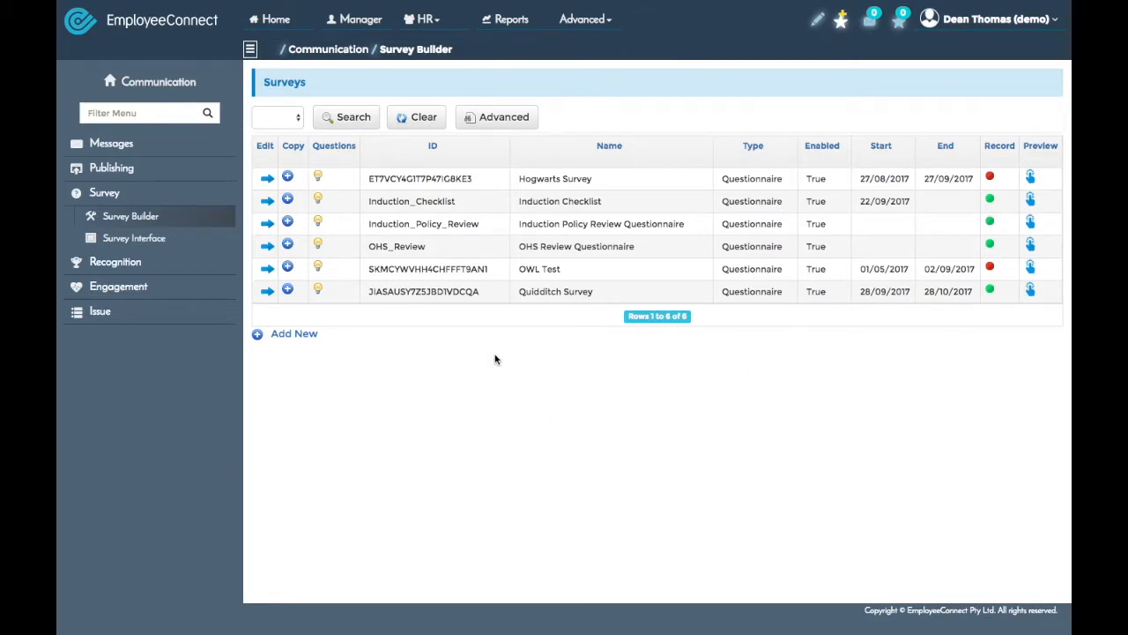
- Open the first question of the Quidditch Survey and review the available response types, keeping RadioGroup
click(320, 291)
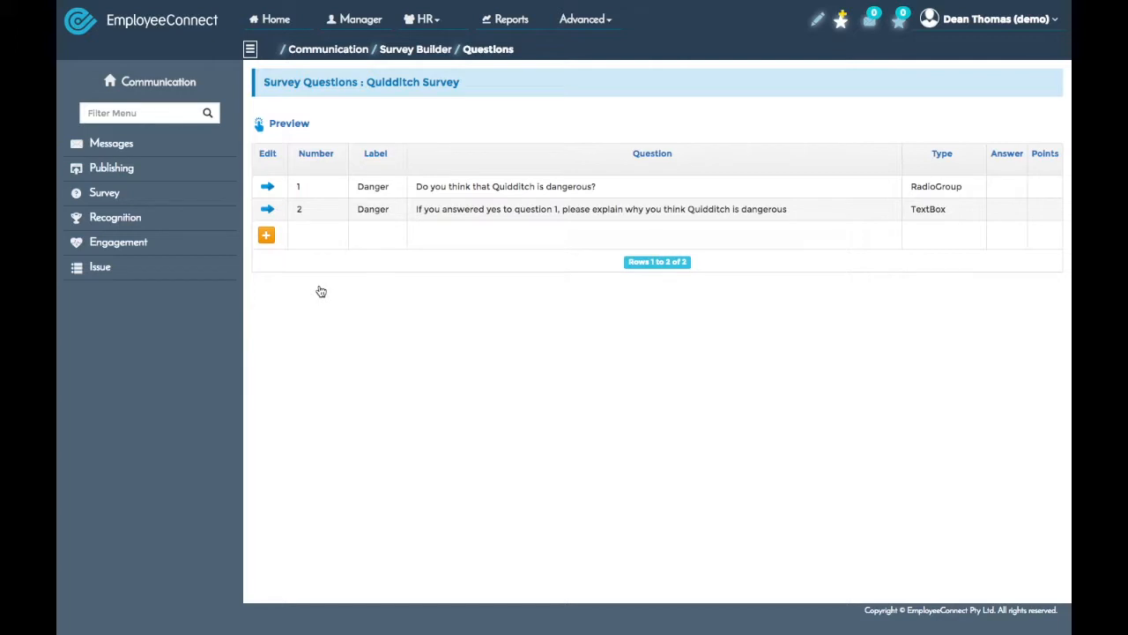
click(269, 188)
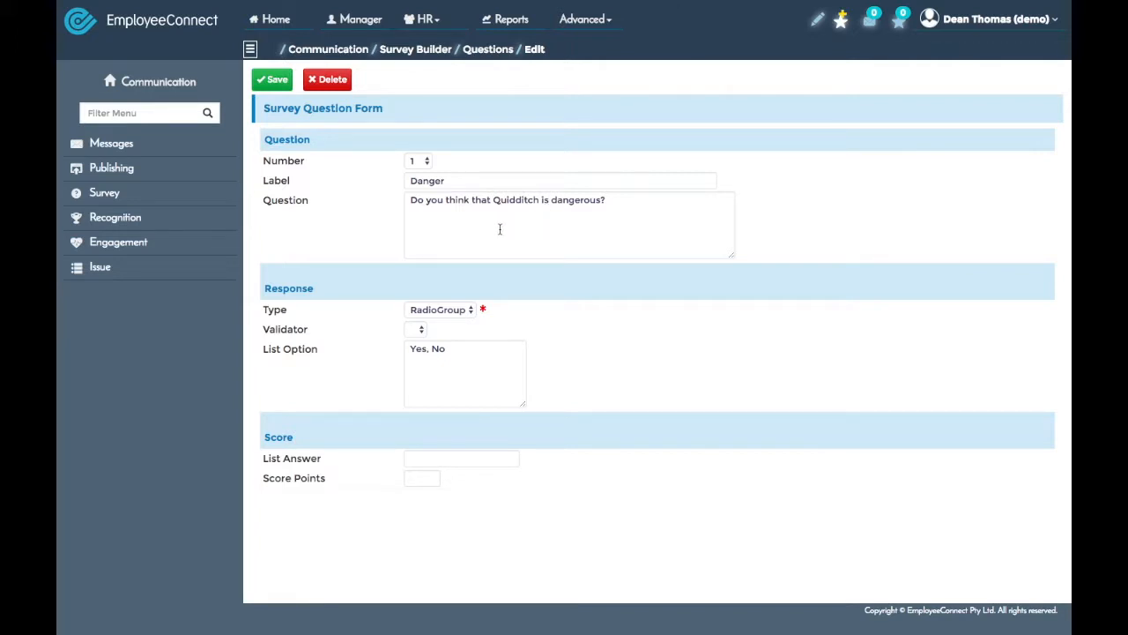
click(450, 310)
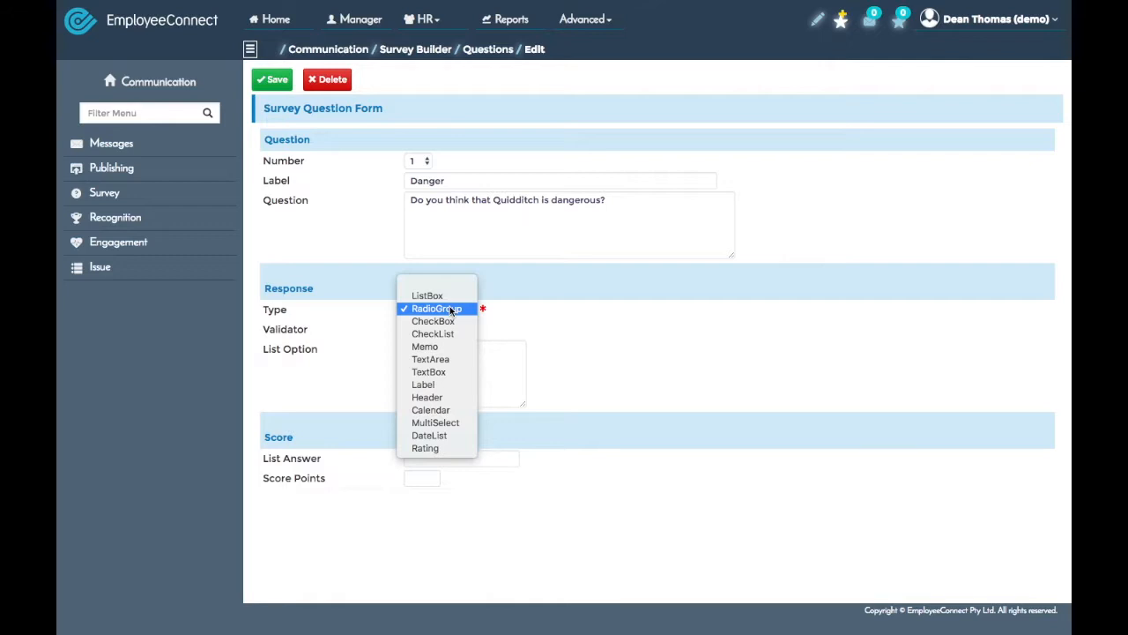
click(451, 309)
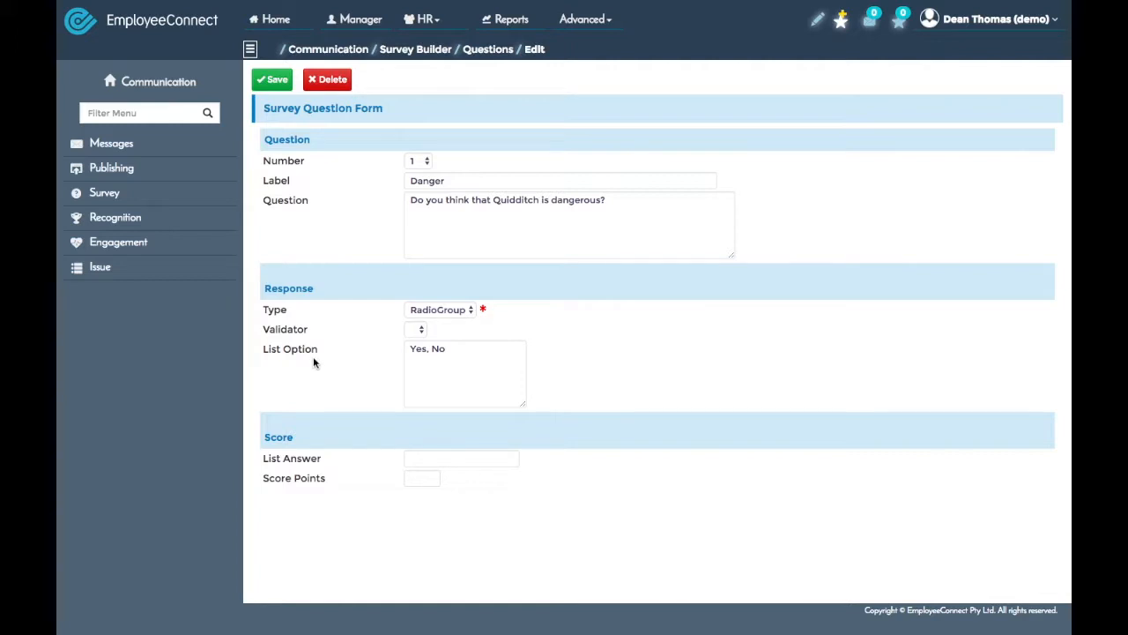
- Check the question's list options and score fields, save the question and return to the question list
mouse_move(494, 353)
click(452, 459)
click(427, 476)
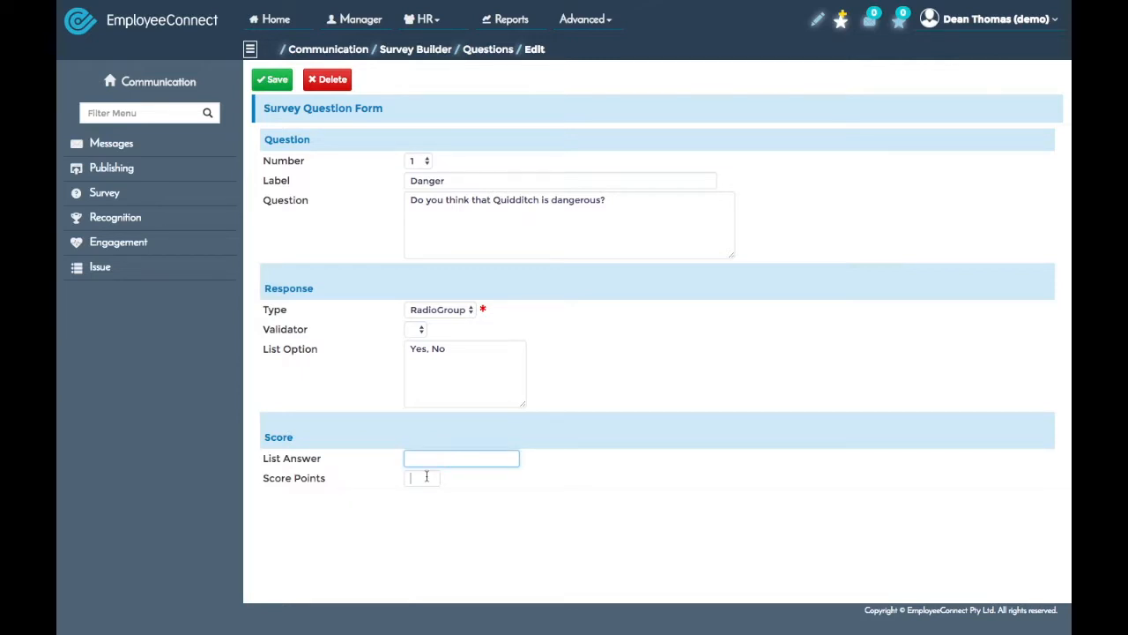
click(569, 496)
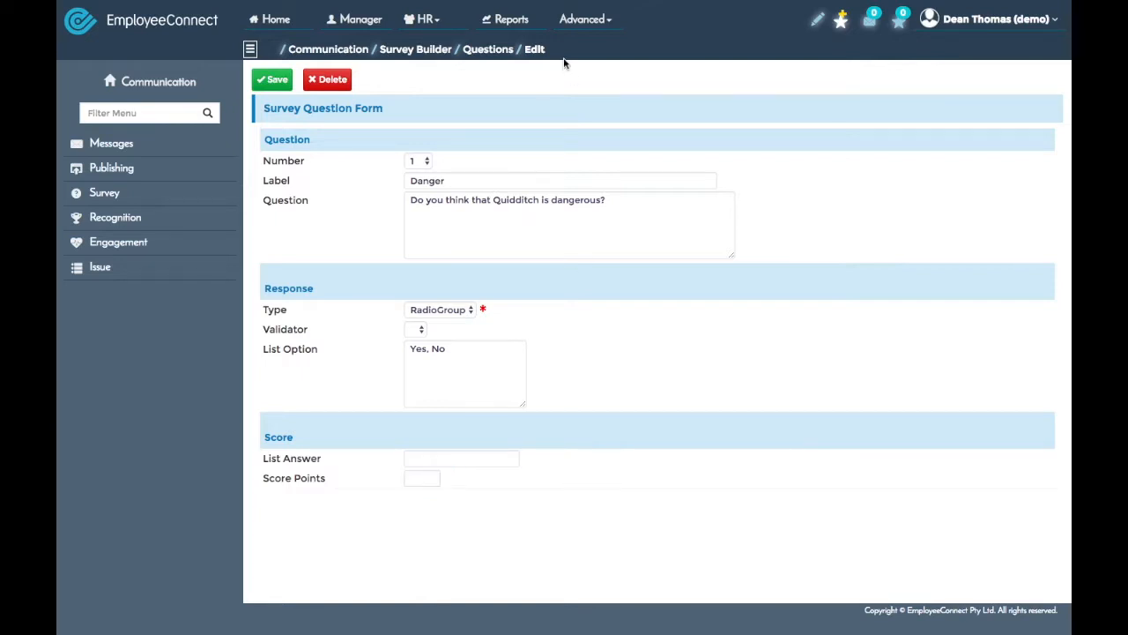
click(275, 84)
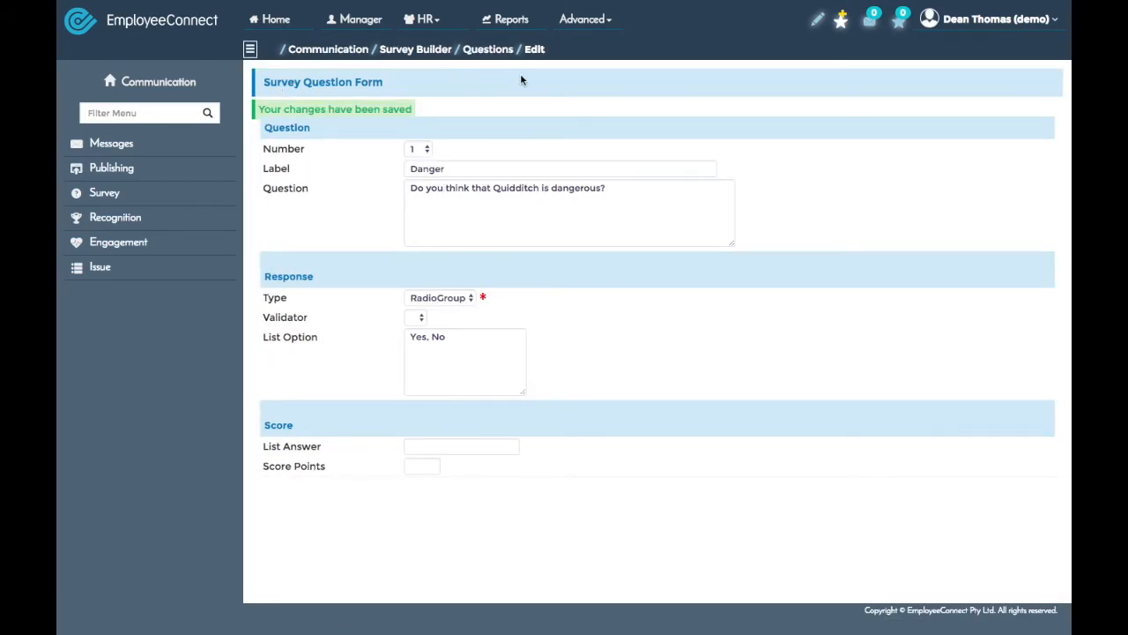
click(484, 51)
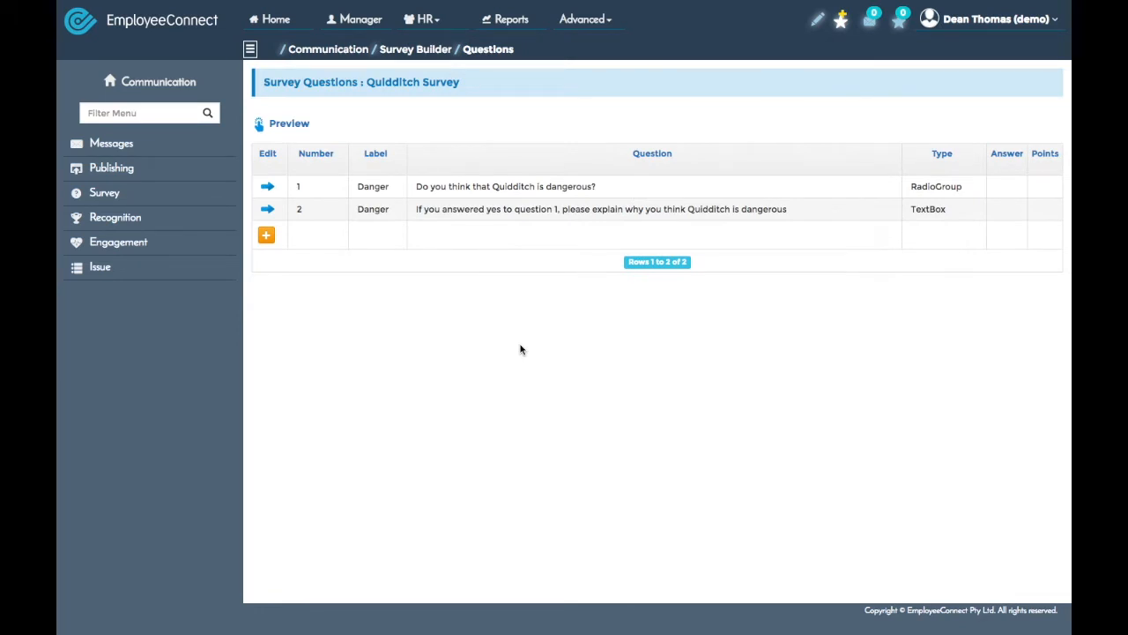
- View the blank form for adding a survey question and return to the survey list without saving
click(267, 237)
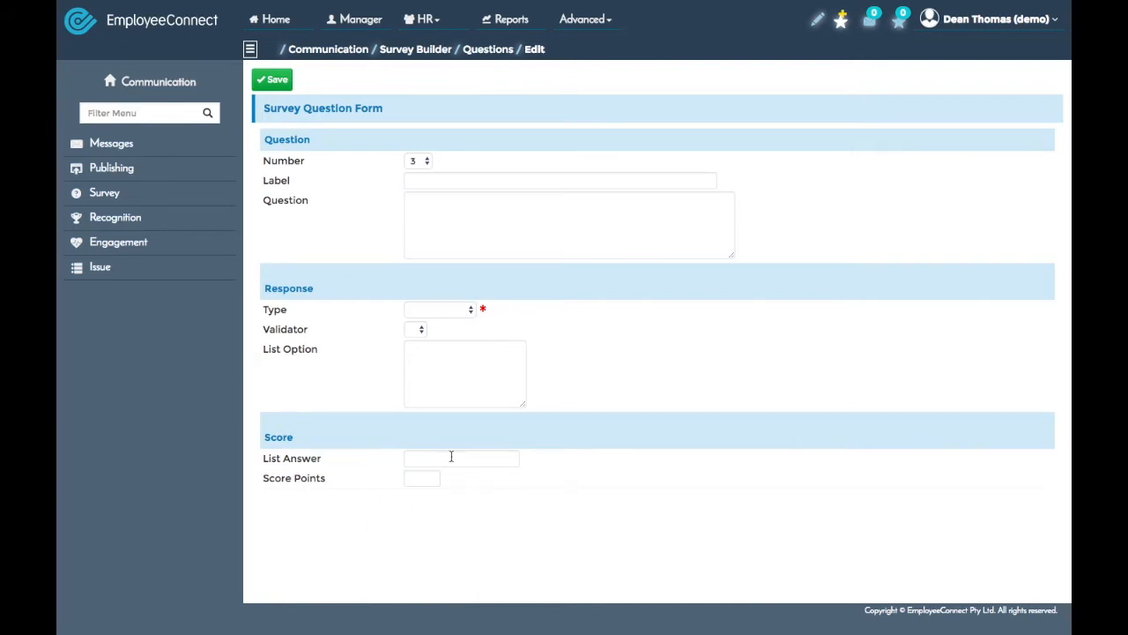
click(409, 50)
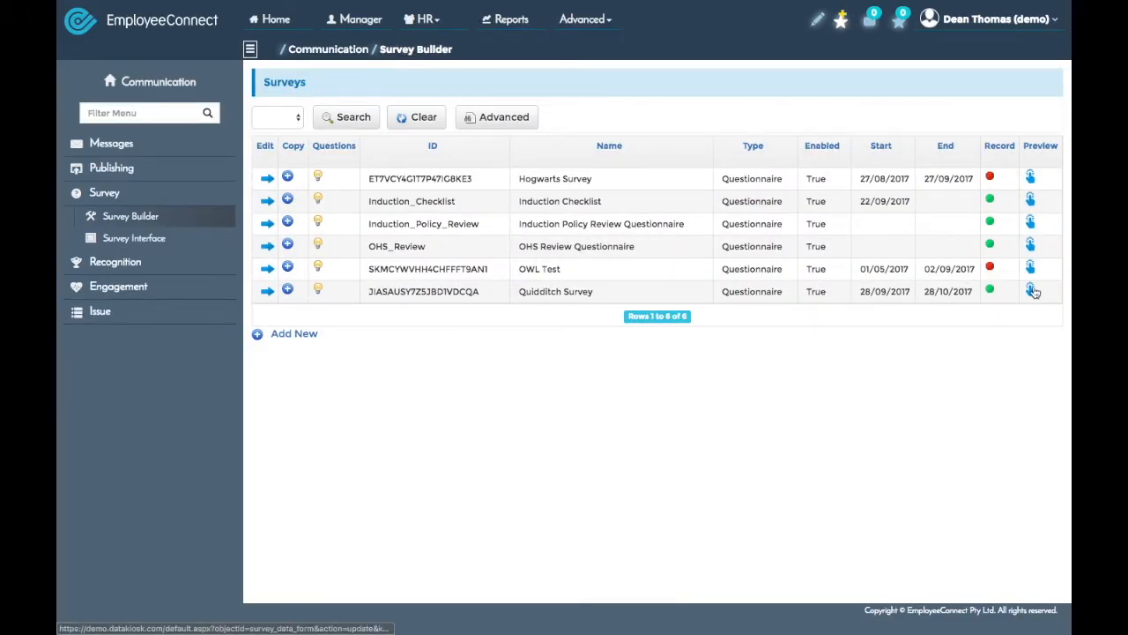
- Preview the Quidditch Survey, check its answer fields and return to the survey list
click(1031, 291)
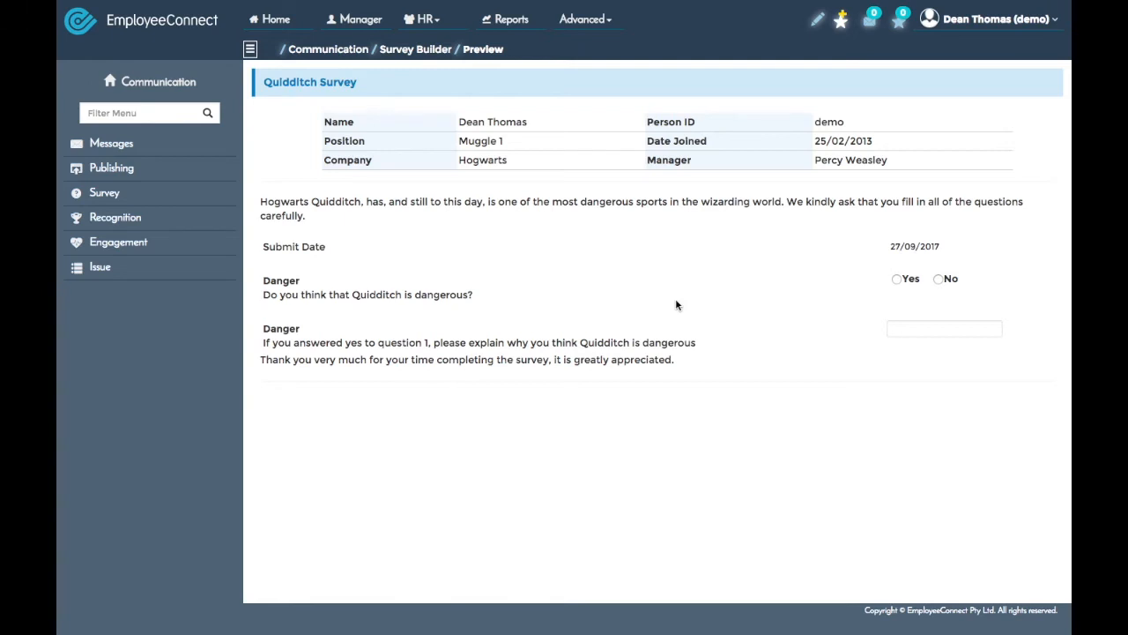
click(916, 330)
click(790, 283)
click(406, 50)
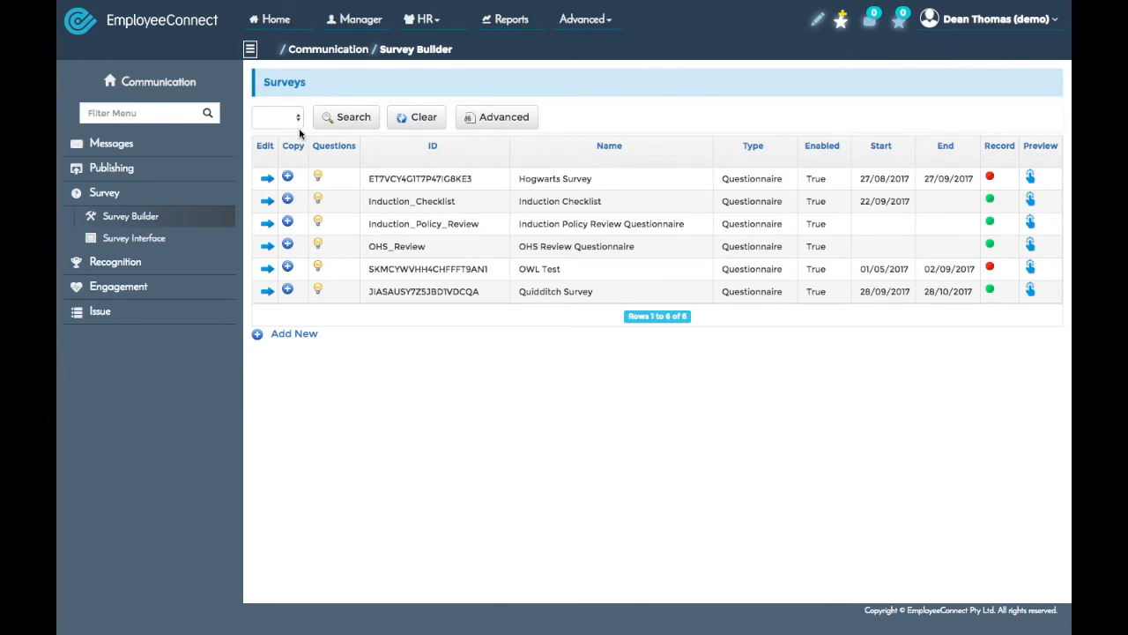
- View the Quidditch Survey as a participant from the home page notices and go back to the home page
click(269, 26)
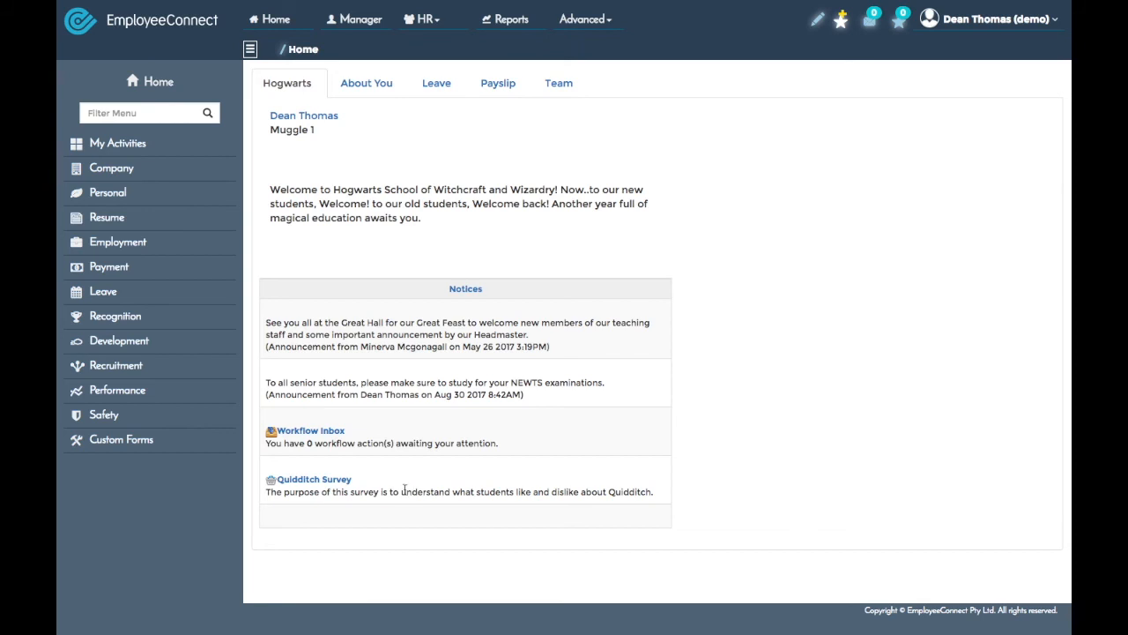
click(333, 483)
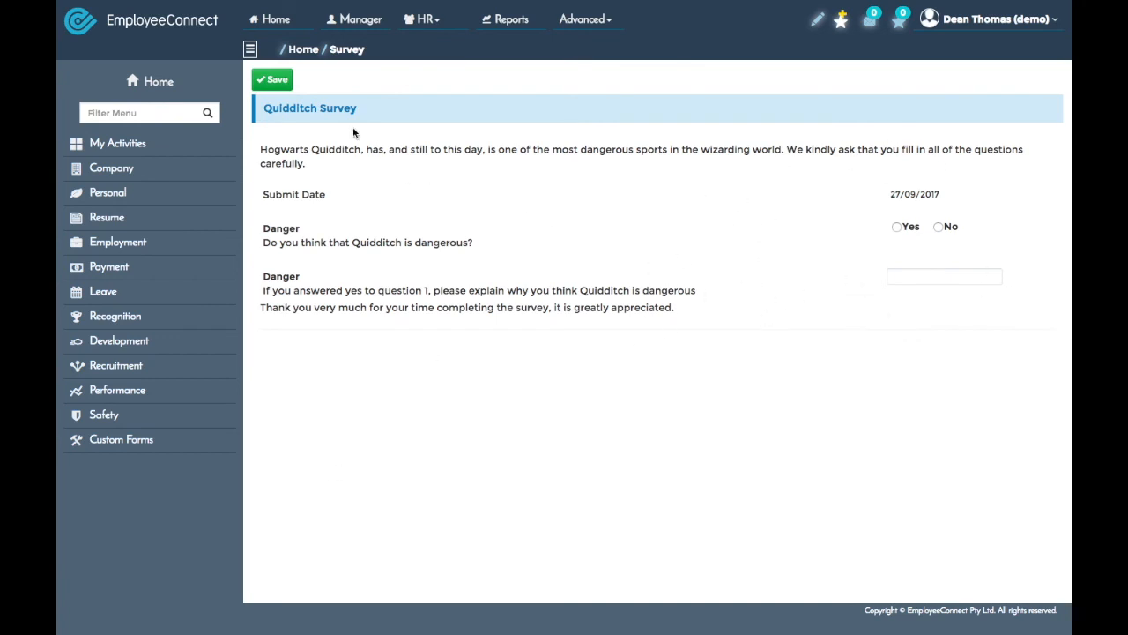
click(291, 31)
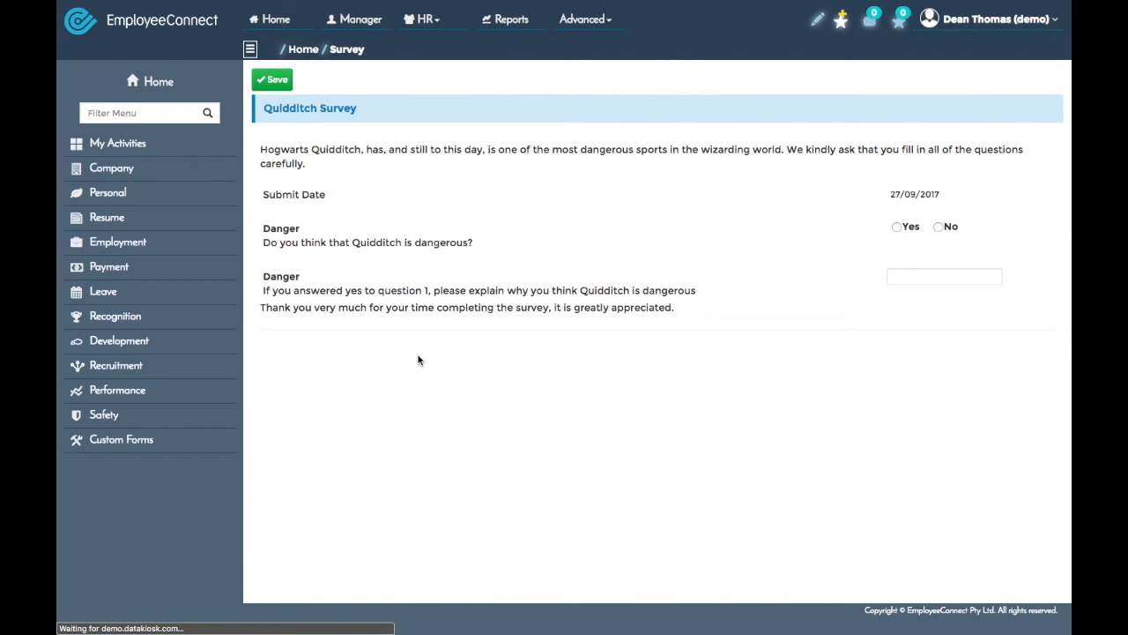